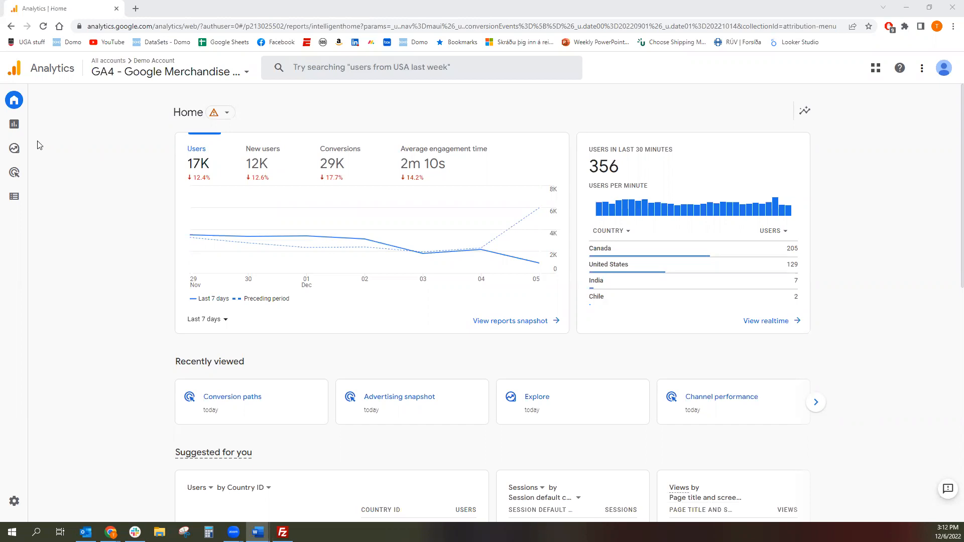
# - Open the Conversion paths attribution report in the Advertising section
pyautogui.moveTo(14, 177)
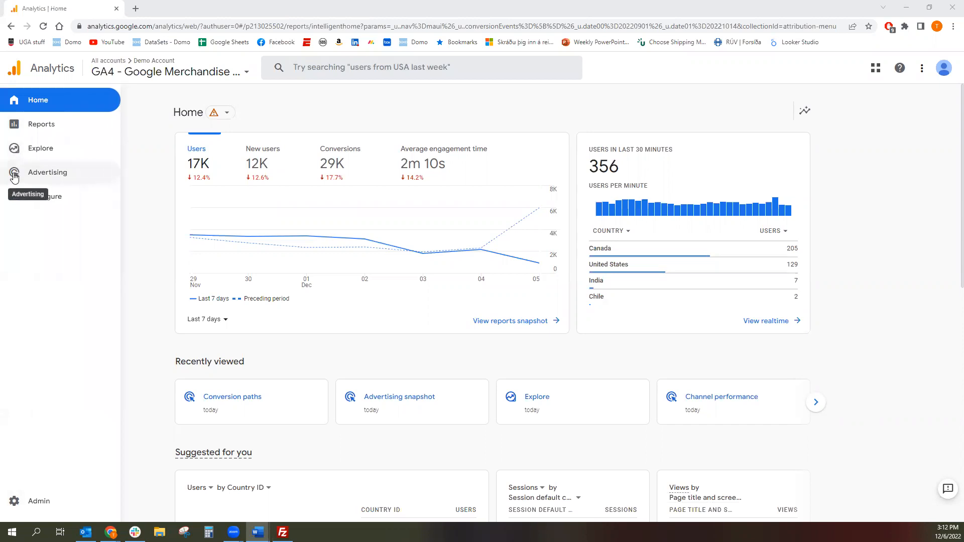
pyautogui.click(14, 176)
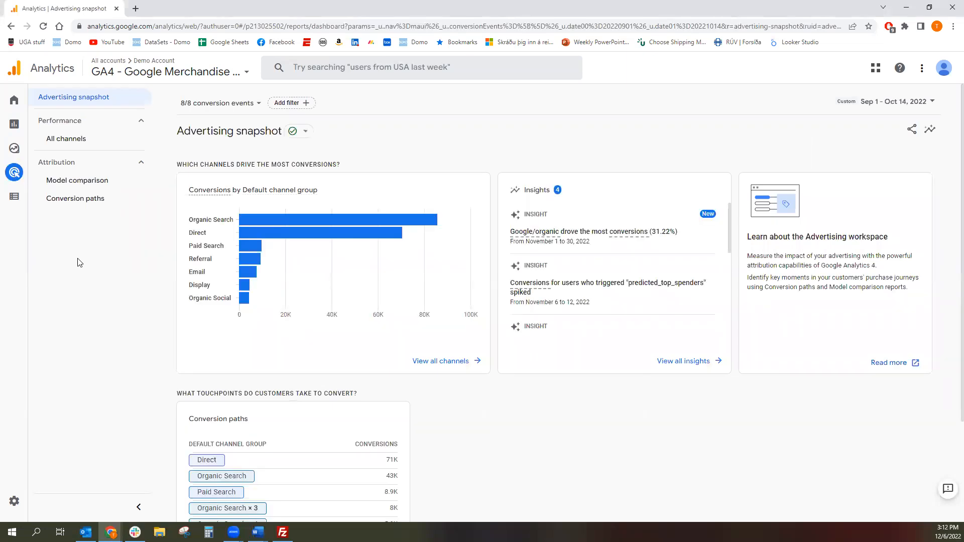
pyautogui.click(74, 209)
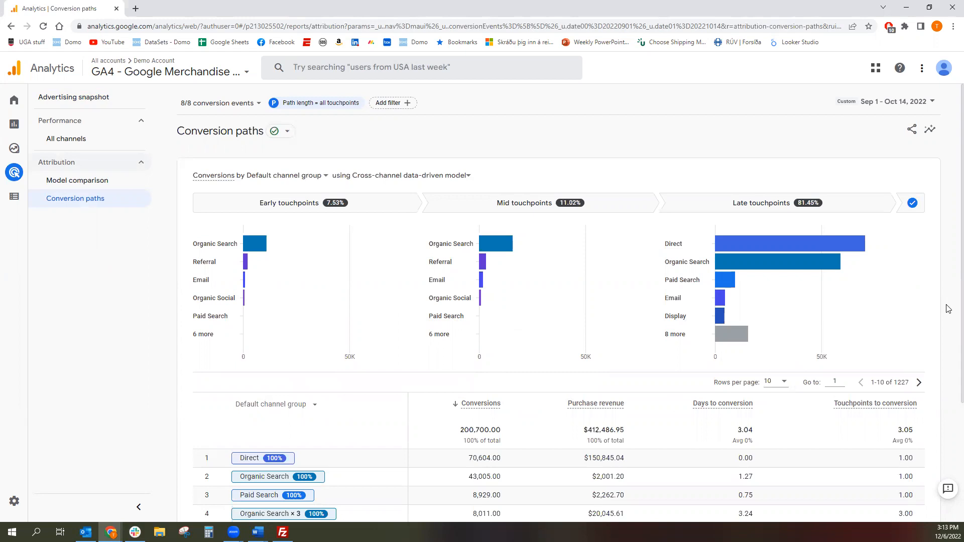
# - Examine the available primary dimensions, the attribution models and the conversion paths table with its days and touchpoints to conversion
pyautogui.click(313, 179)
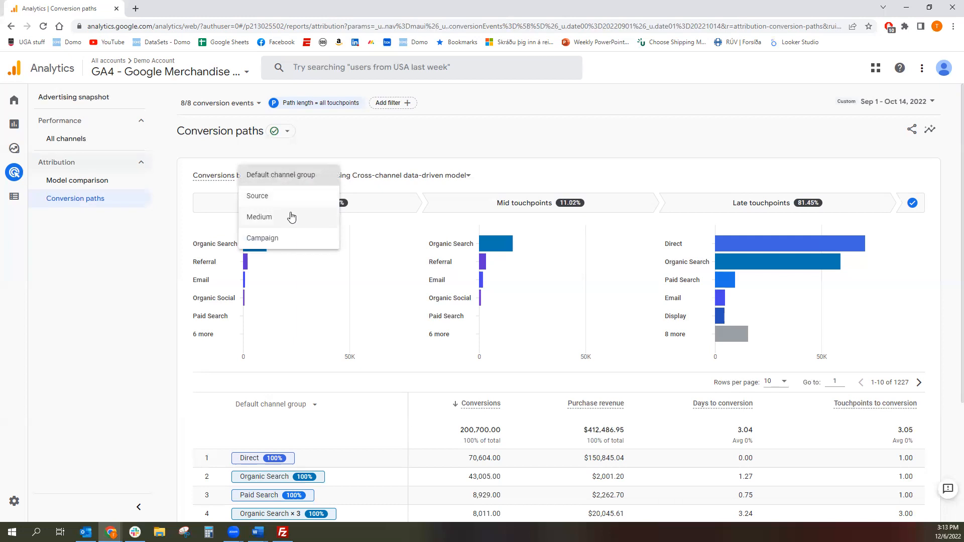
pyautogui.click(534, 179)
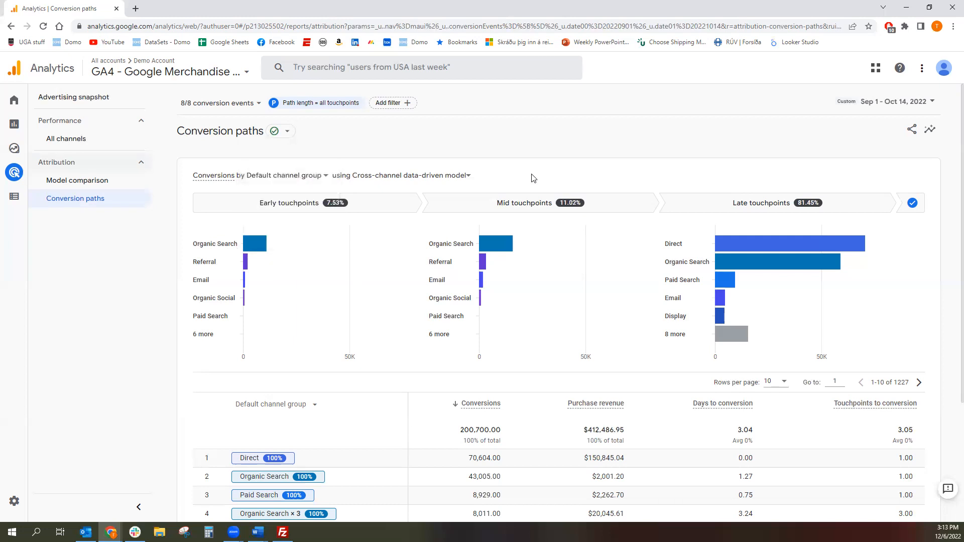
pyautogui.click(454, 176)
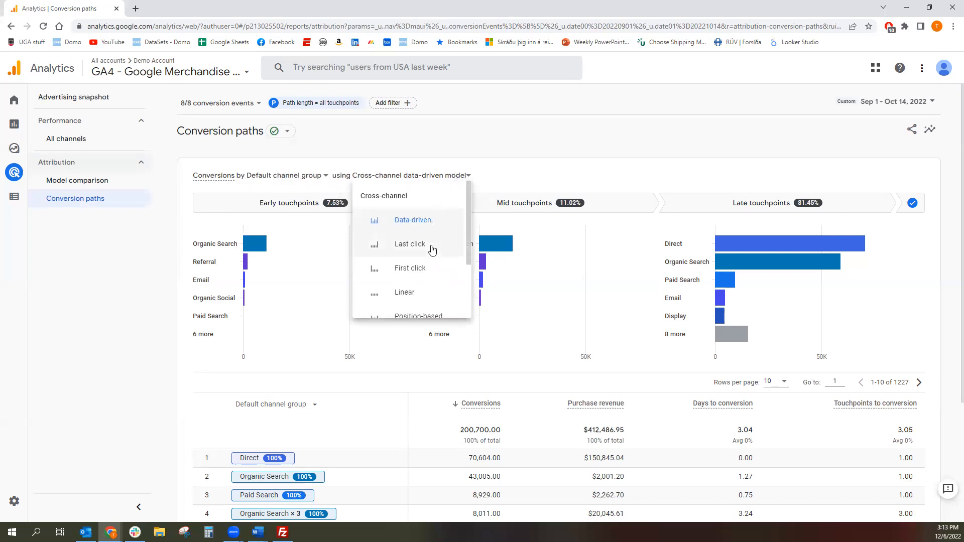
pyautogui.scroll(-3, 436, 271)
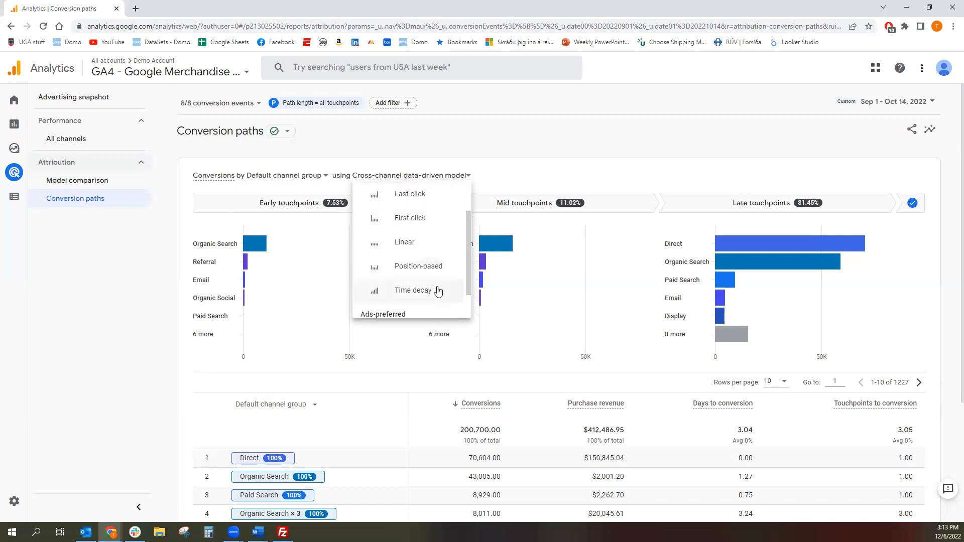
pyautogui.click(517, 180)
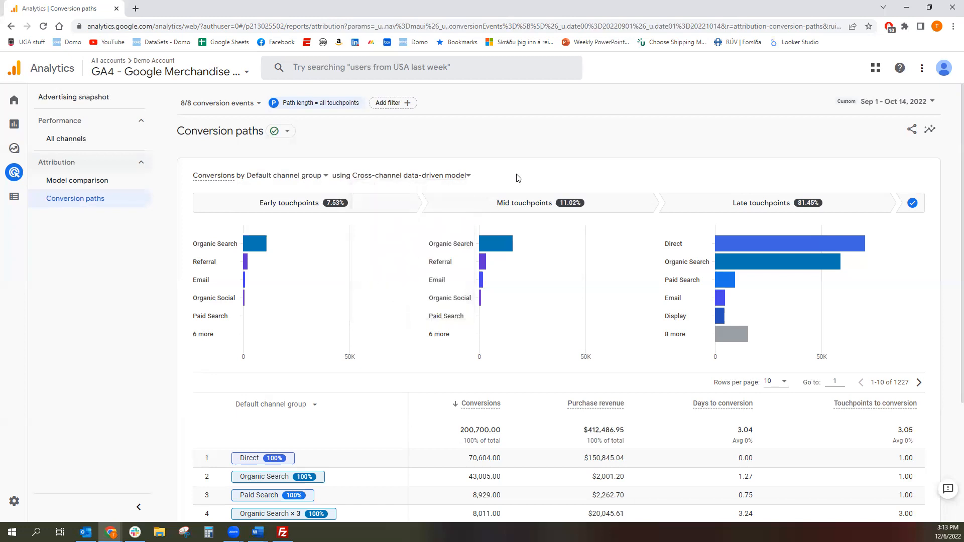
pyautogui.scroll(-1, 519, 178)
pyautogui.scroll(-3, 517, 178)
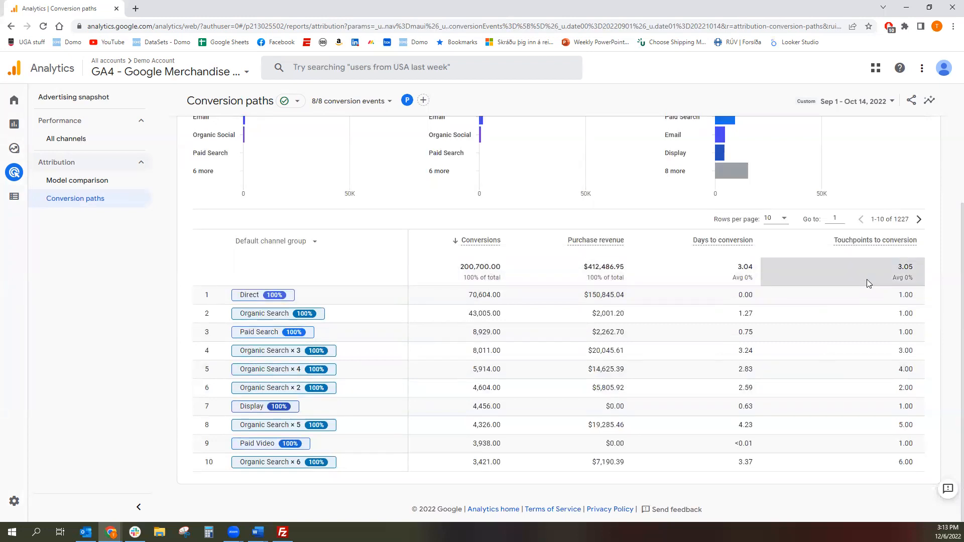
pyautogui.scroll(2, 944, 327)
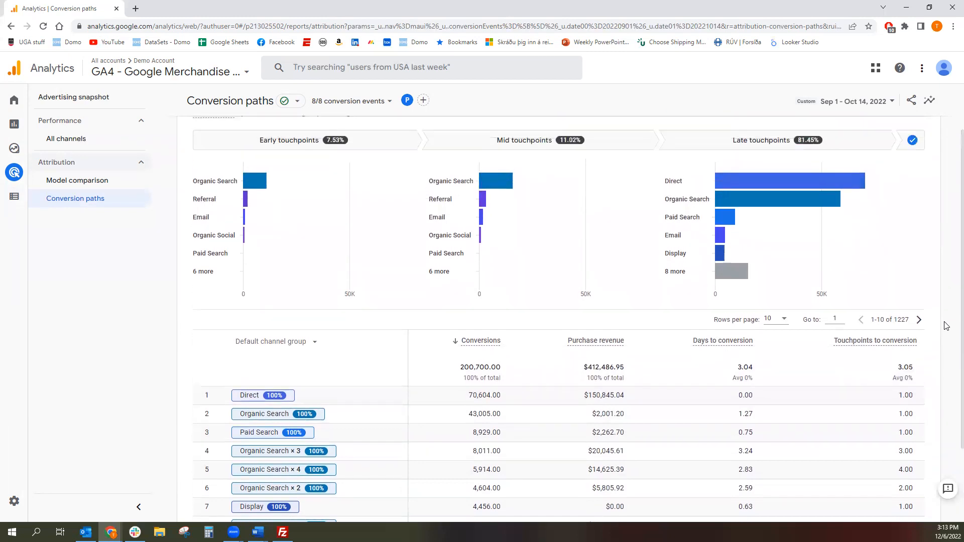
pyautogui.scroll(1, 946, 325)
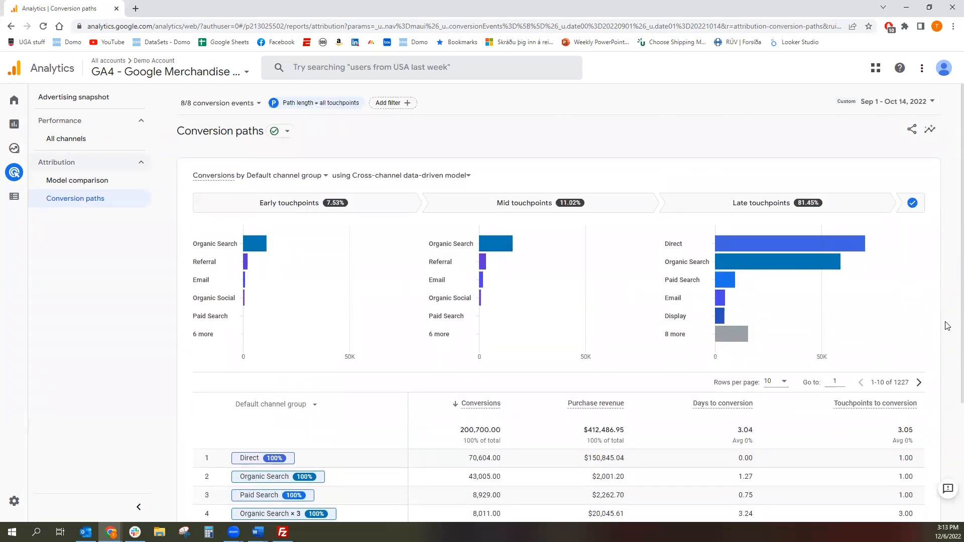
# - Break the conversion paths down by Campaign and show 25 rows per page in the table
pyautogui.click(321, 176)
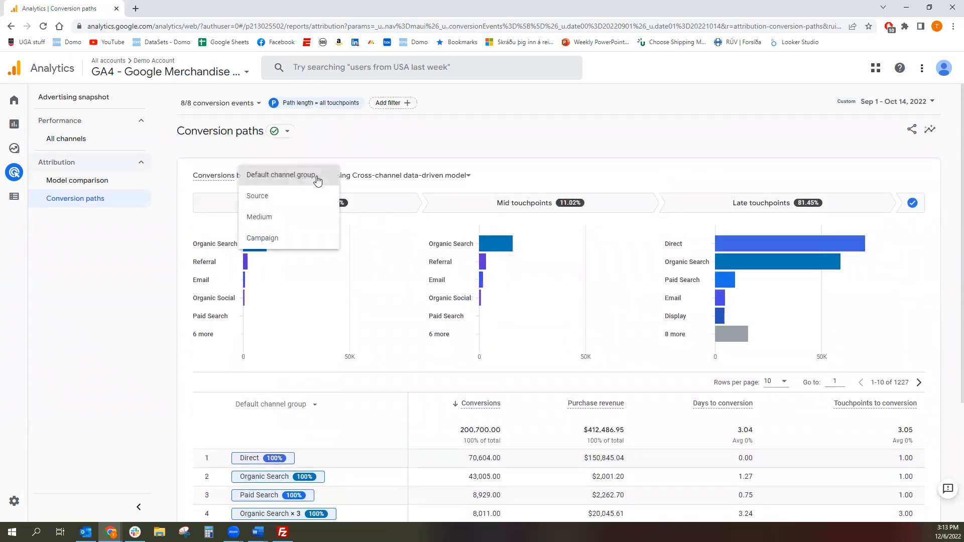
pyautogui.click(286, 238)
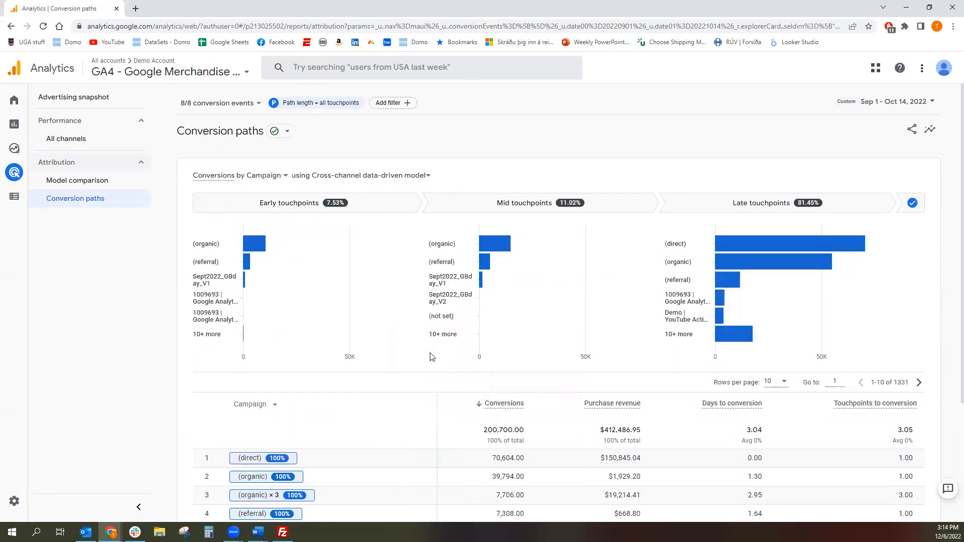
pyautogui.scroll(-2, 431, 366)
pyautogui.scroll(-1, 429, 364)
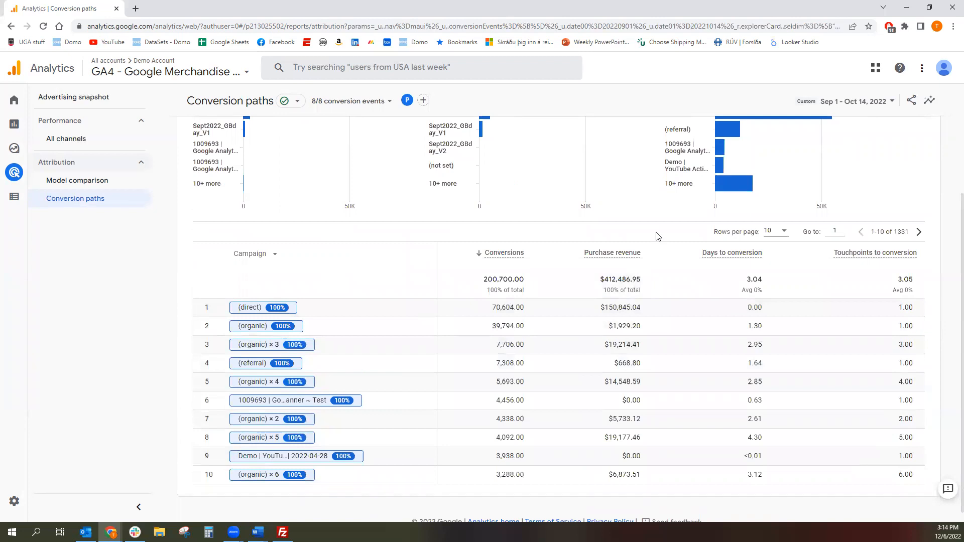
pyautogui.click(784, 233)
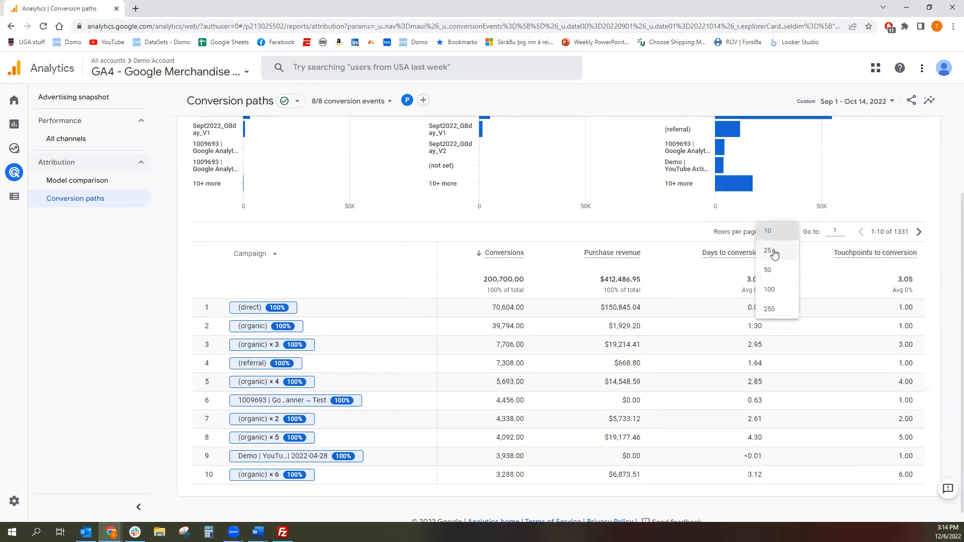
pyautogui.click(774, 253)
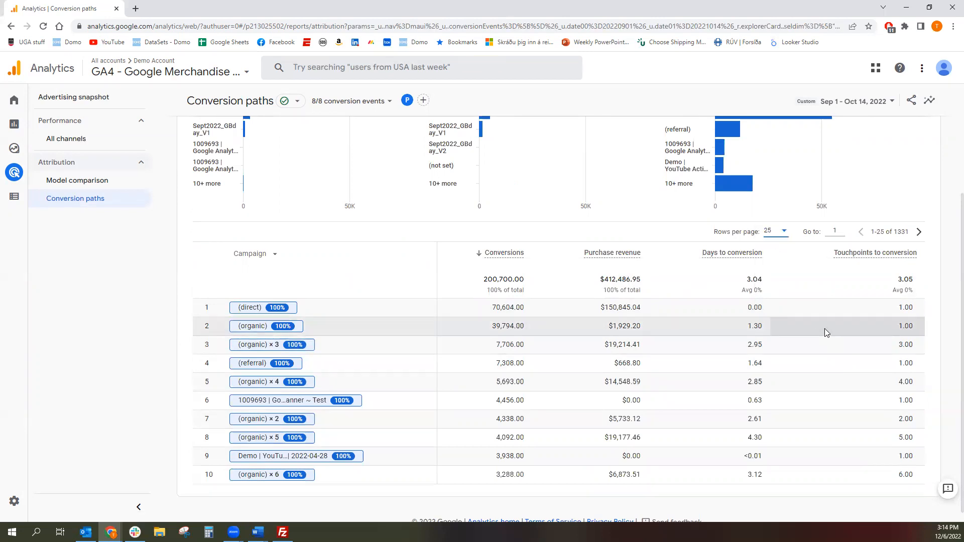
pyautogui.scroll(-6, 829, 331)
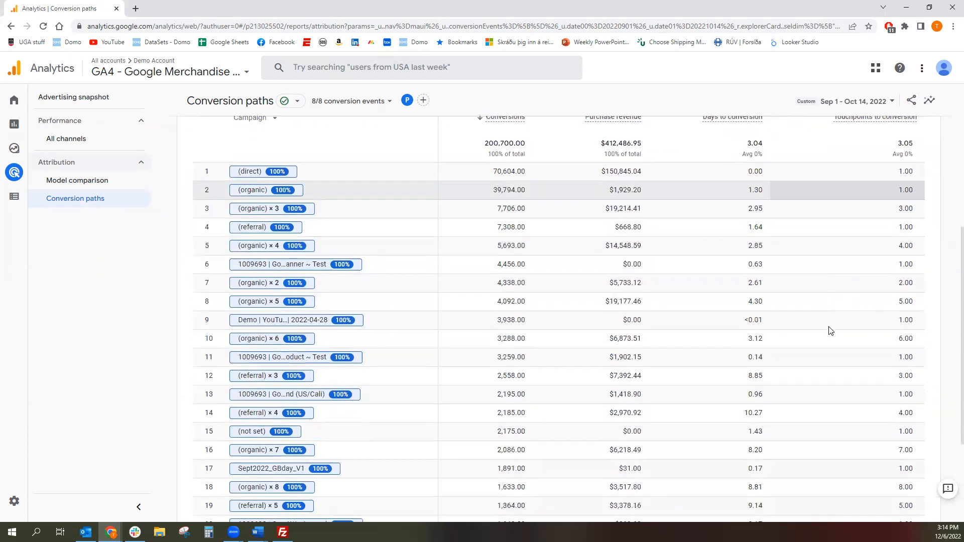
pyautogui.scroll(6, 830, 330)
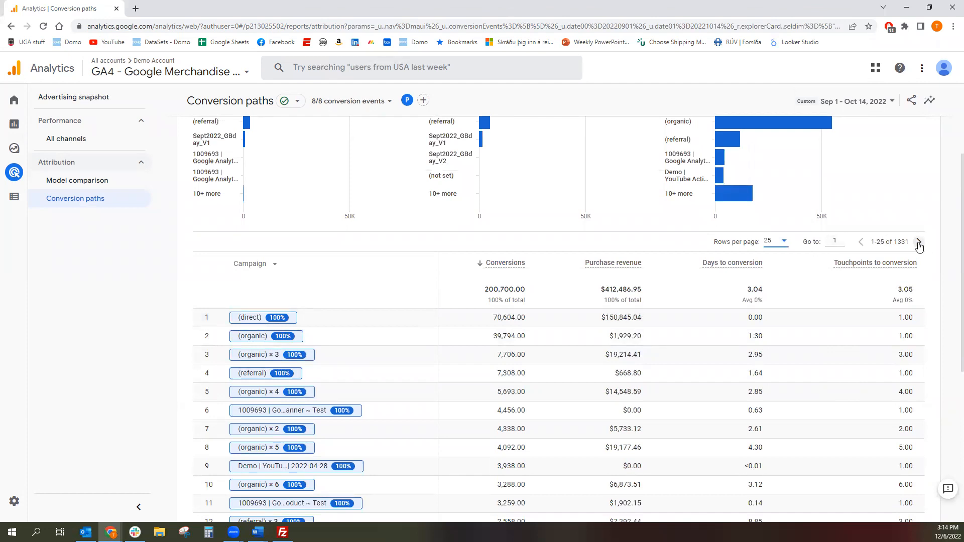
pyautogui.scroll(5, 924, 261)
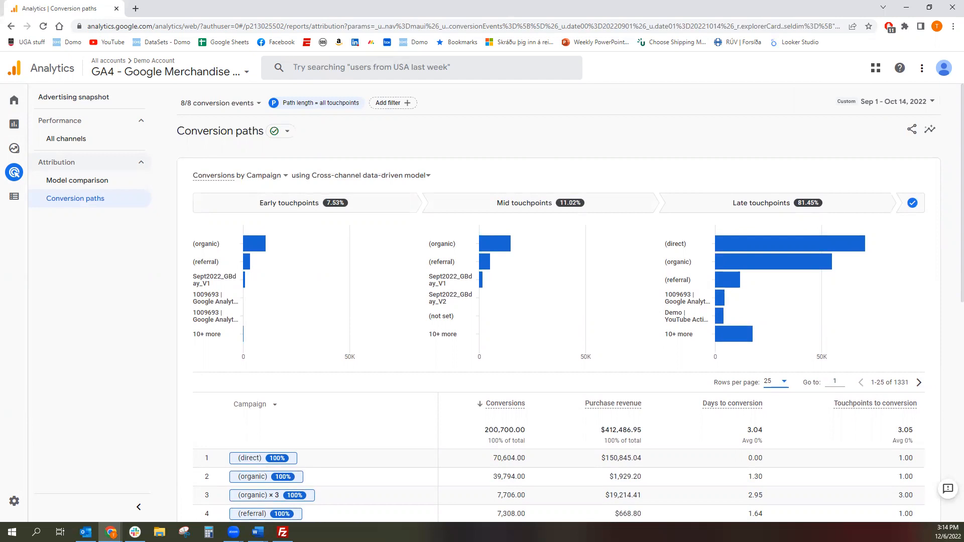
# - Limit the report's conversion events to purchase only
pyautogui.click(249, 111)
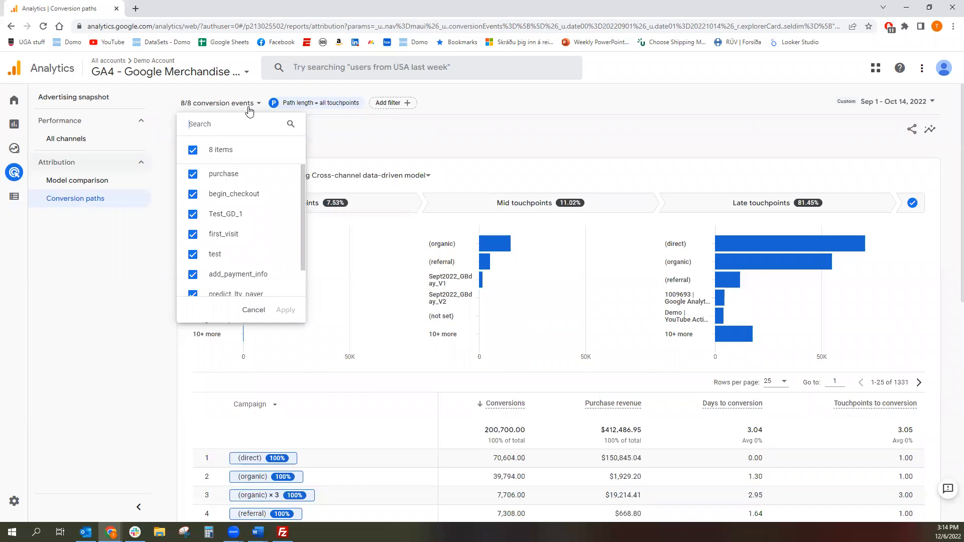
pyautogui.click(220, 152)
pyautogui.click(215, 177)
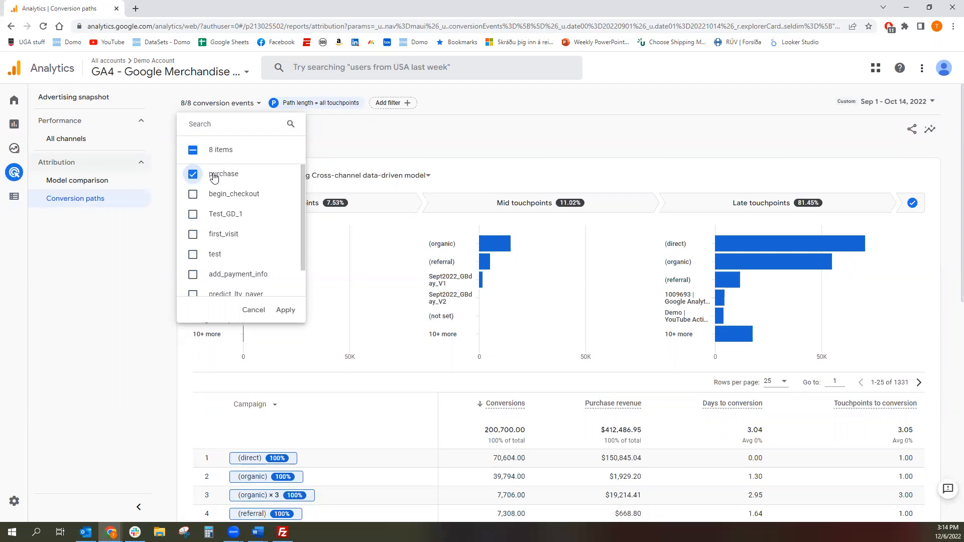
pyautogui.click(286, 311)
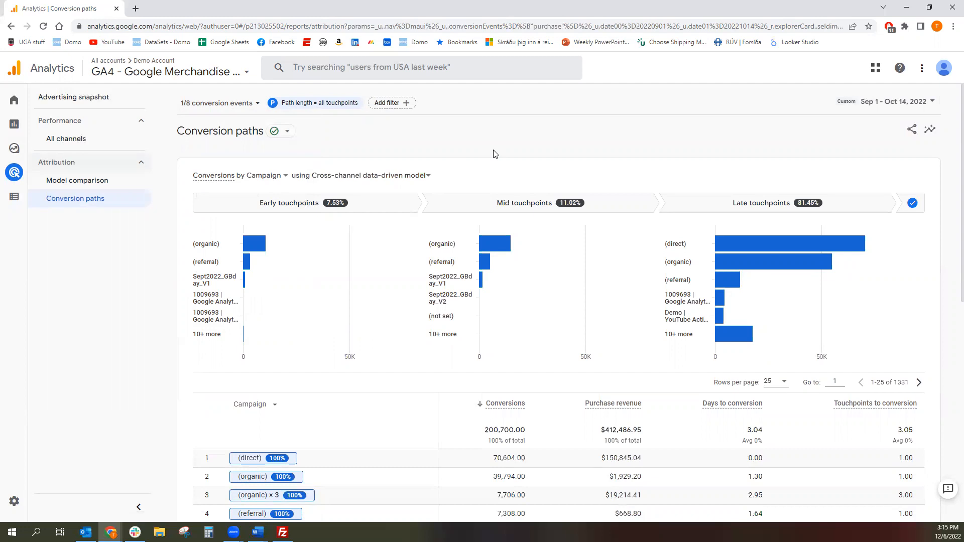
# - Apply a report filter that keeps Audience name All Users and adds a condition including Country = United States
pyautogui.click(396, 107)
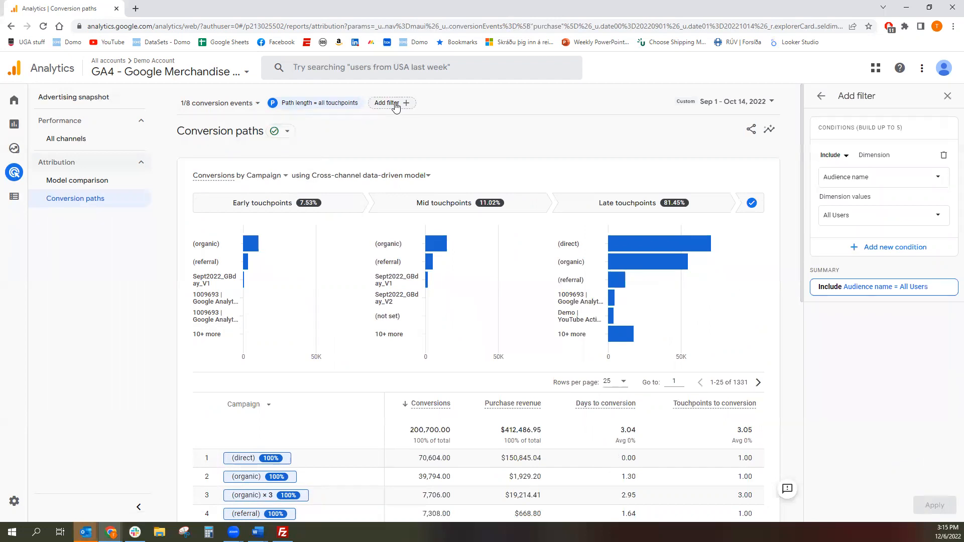
pyautogui.click(892, 252)
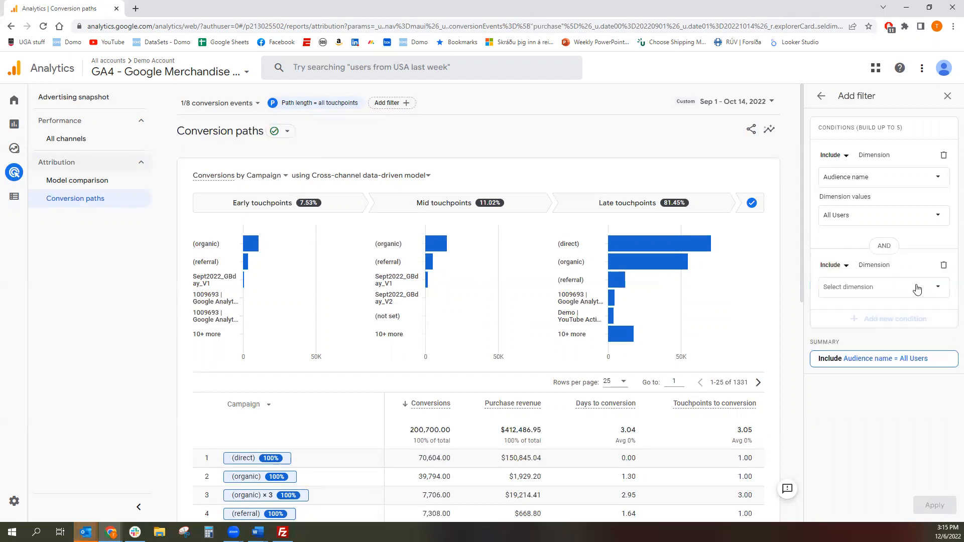
pyautogui.click(897, 295)
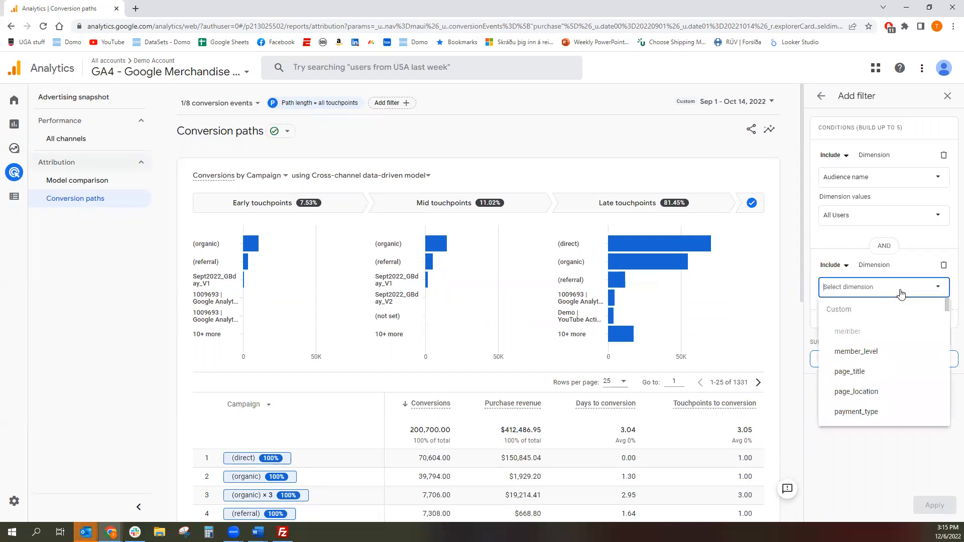
pyautogui.scroll(-5, 878, 356)
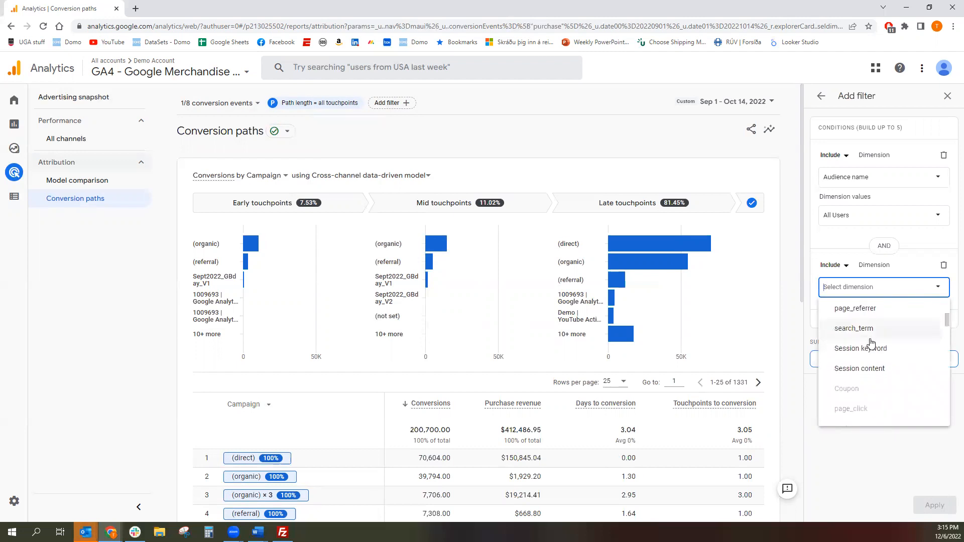
pyautogui.scroll(-3, 871, 343)
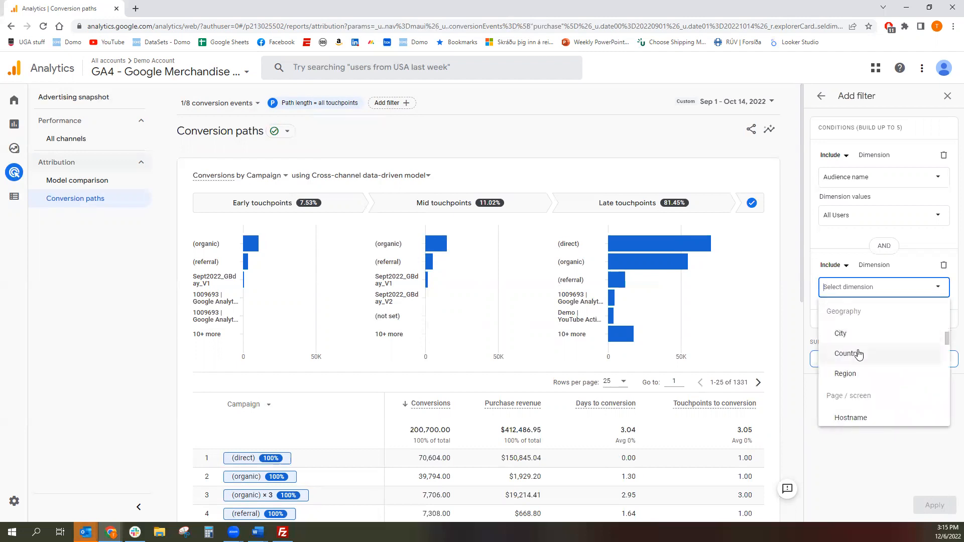
pyautogui.click(854, 356)
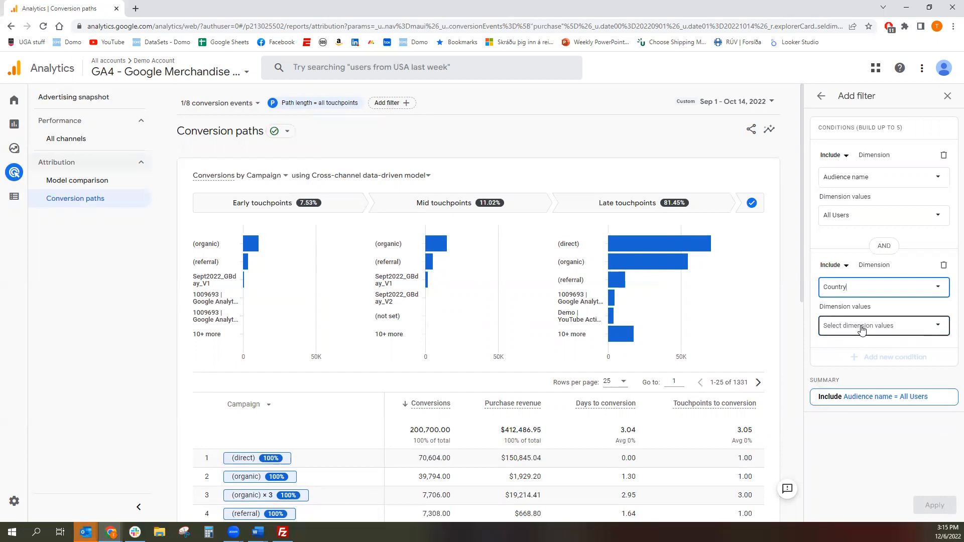
pyautogui.click(863, 330)
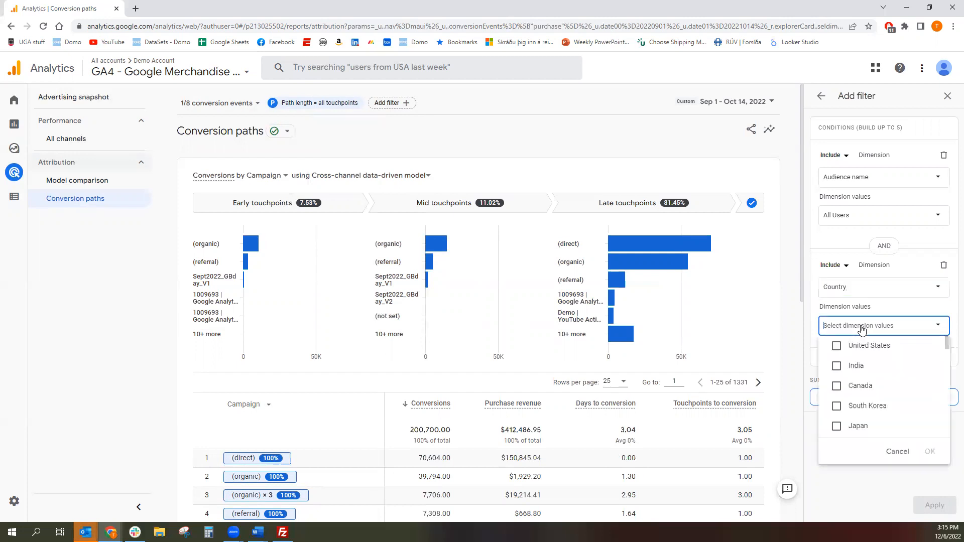
pyautogui.click(881, 350)
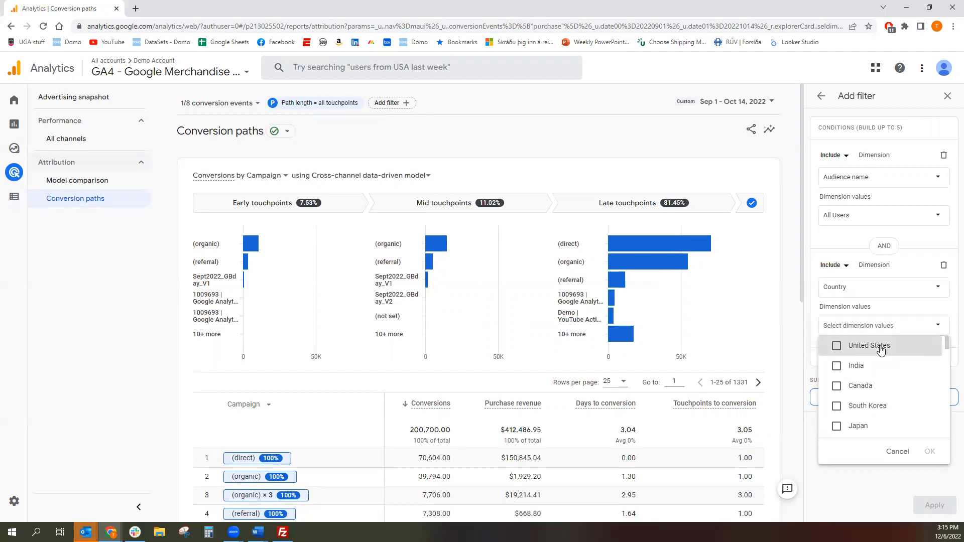
pyautogui.click(881, 350)
pyautogui.click(930, 451)
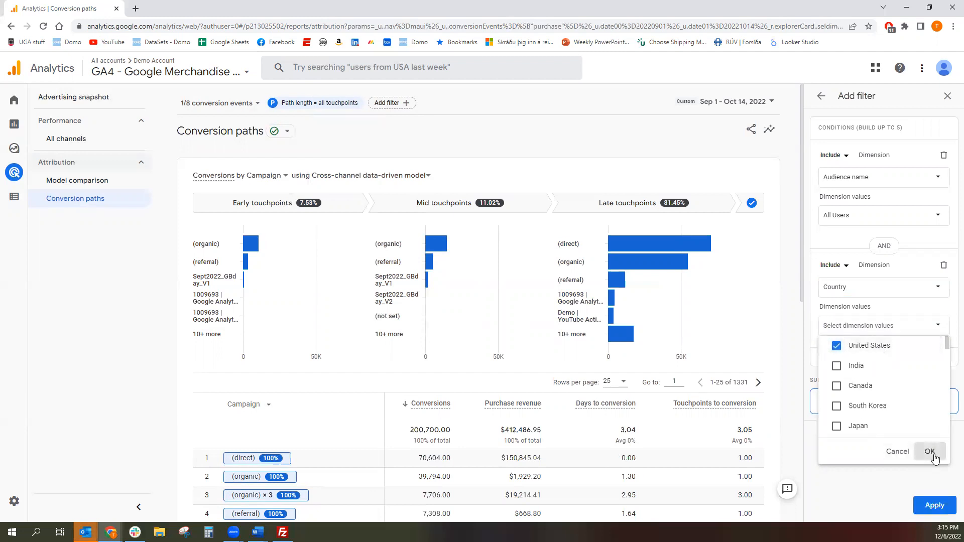
pyautogui.click(935, 507)
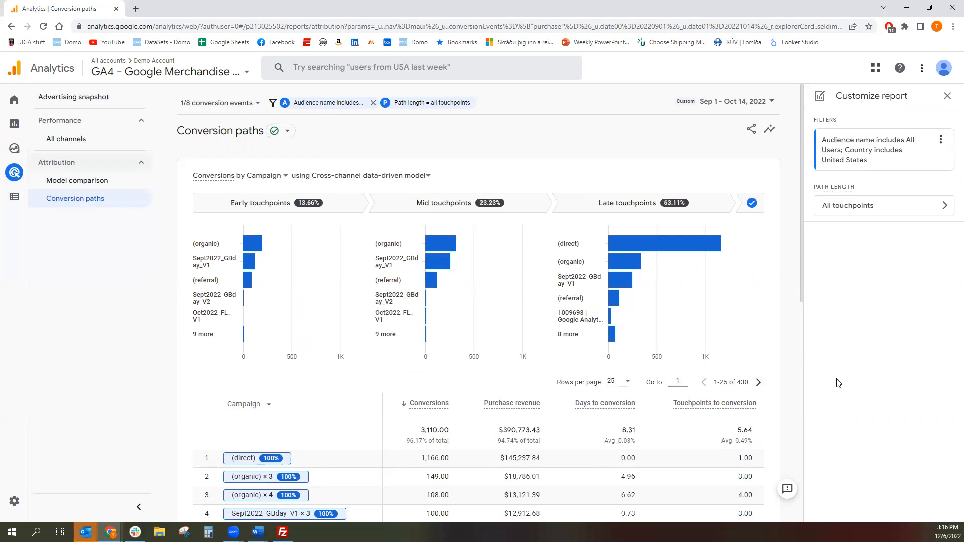
# - Set the report's path length to equal to 2 touchpoints and apply it
pyautogui.click(868, 212)
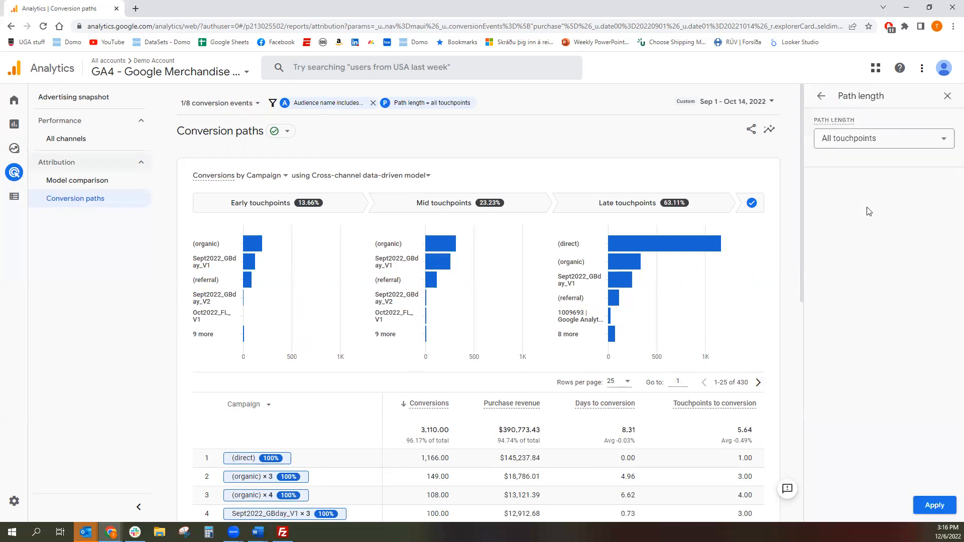
pyautogui.click(890, 141)
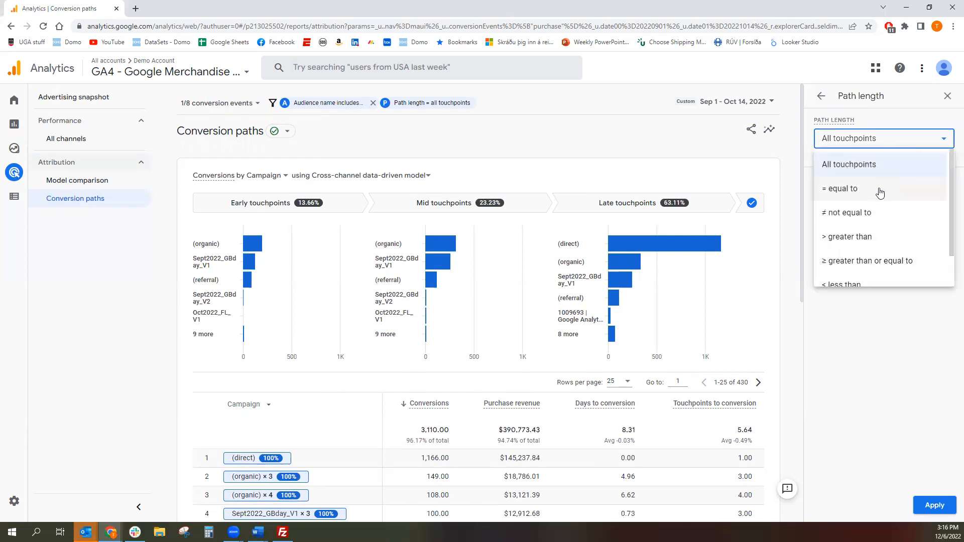
pyautogui.scroll(-1, 899, 241)
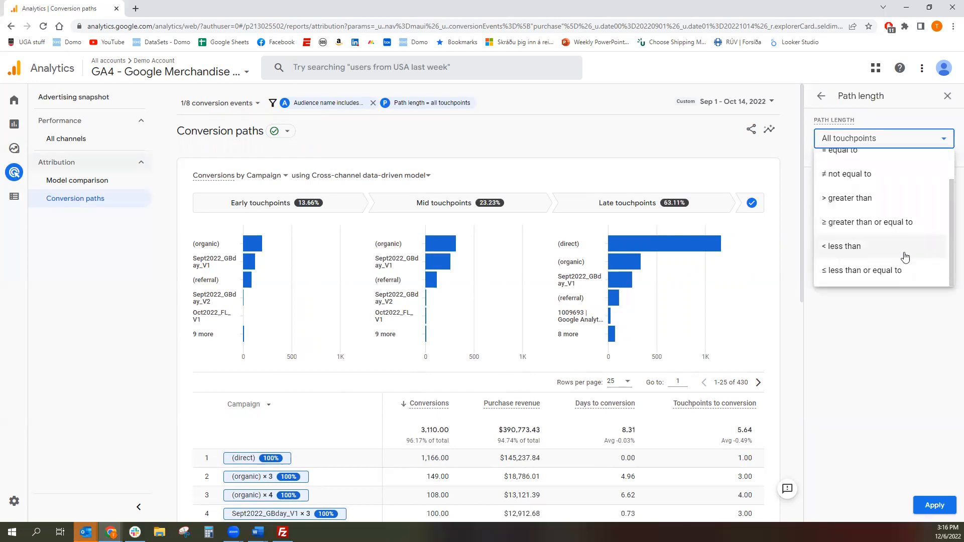
pyautogui.scroll(1, 906, 254)
pyautogui.click(883, 189)
pyautogui.click(836, 171)
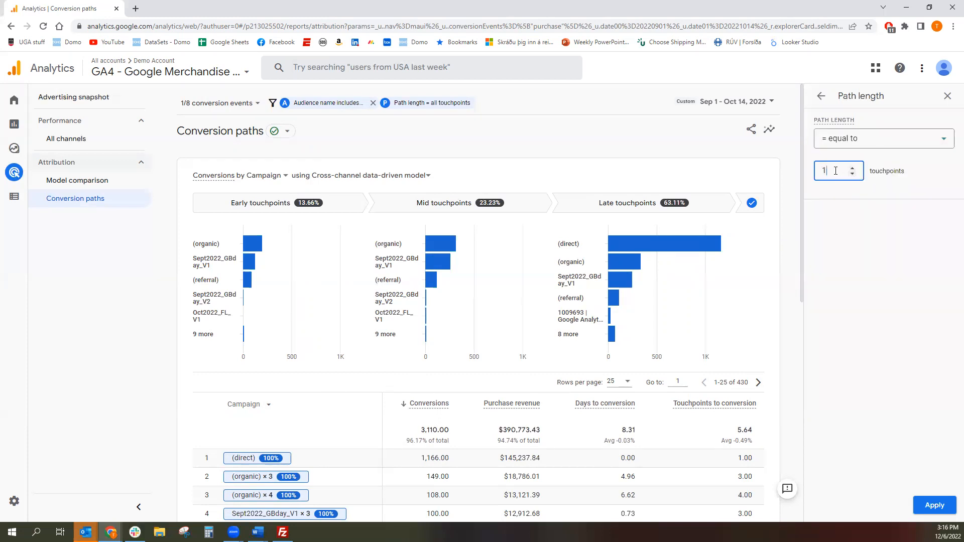
pyautogui.press('BackSpace')
pyautogui.write('2')
pyautogui.click(937, 506)
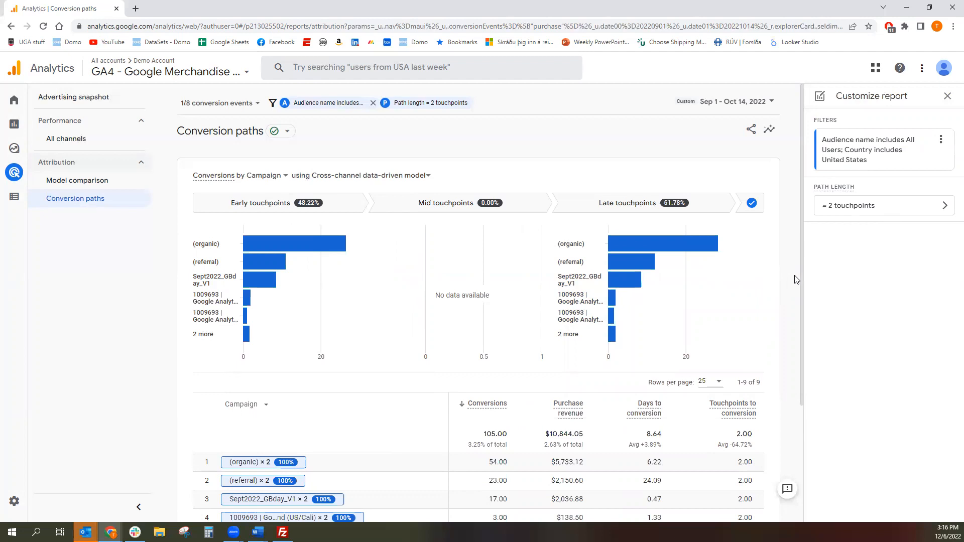
# - Bring up the shareable link for the filtered Conversion paths report
pyautogui.click(750, 131)
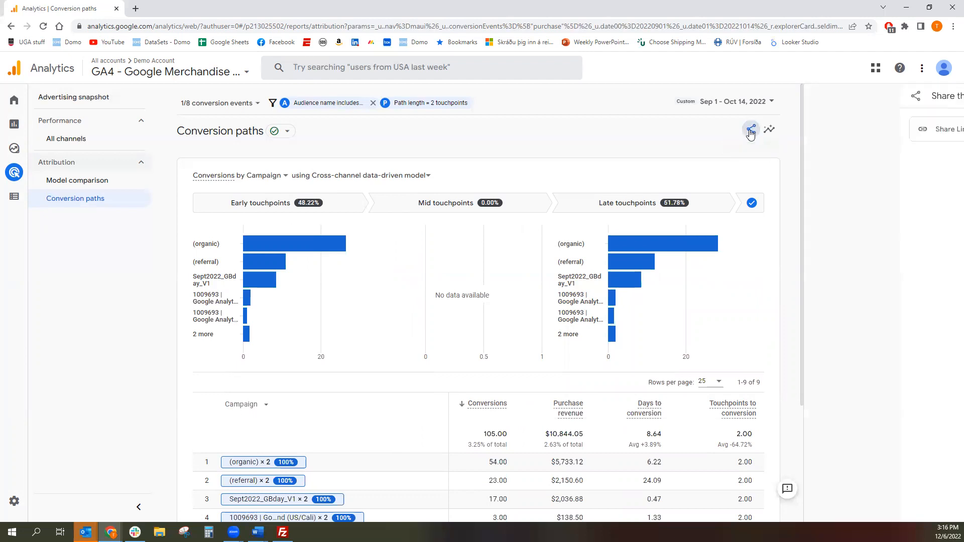
pyautogui.click(897, 140)
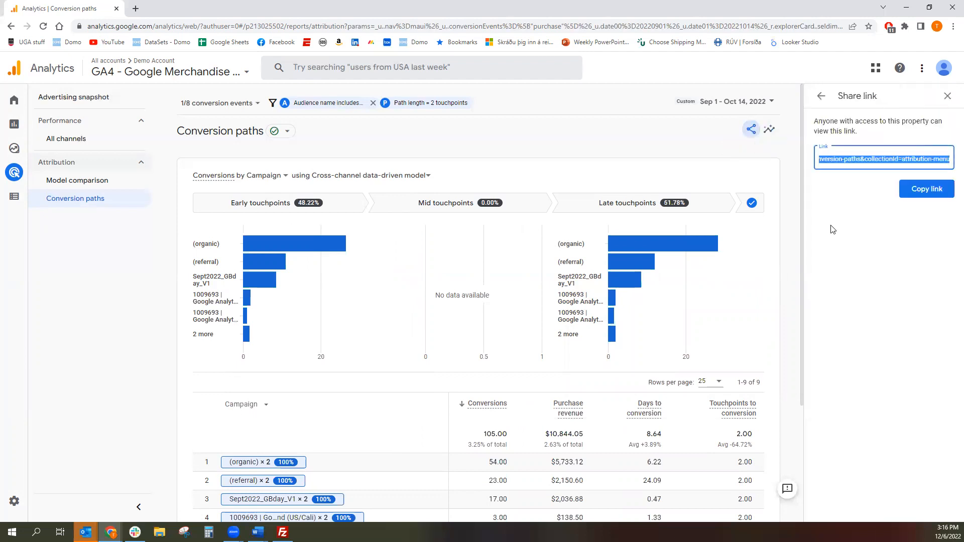